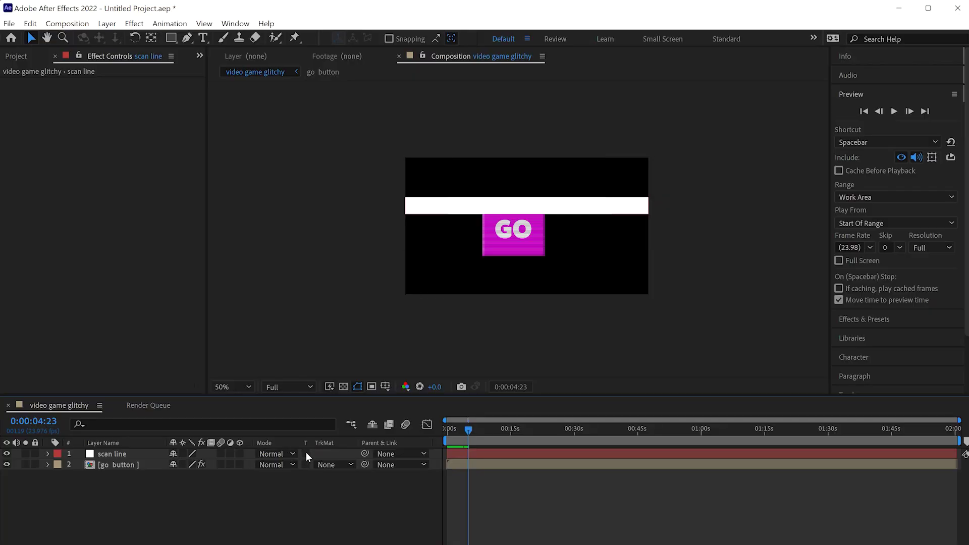
Turn on Preserve Underlying Transparency for the scan line over GO, then preview the glitch.
click(305, 454)
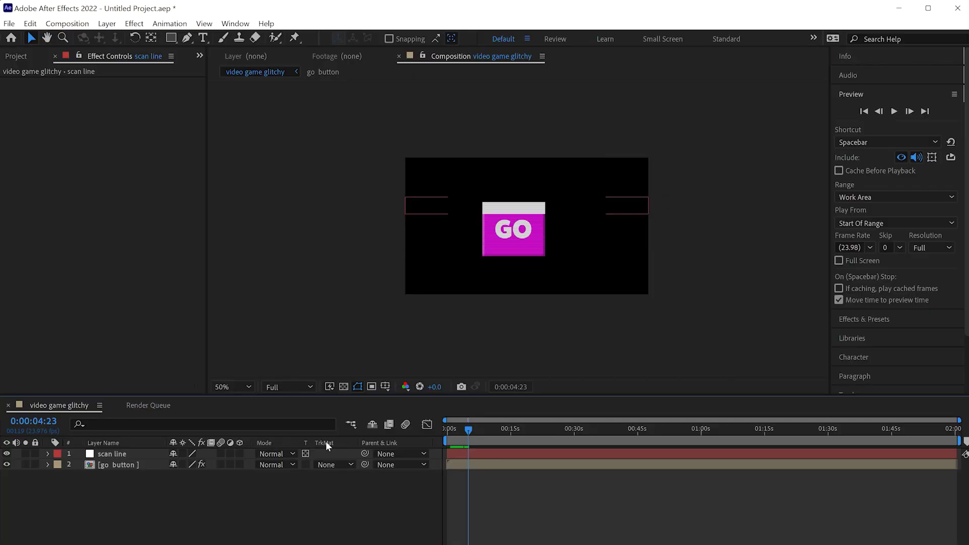
key(space)
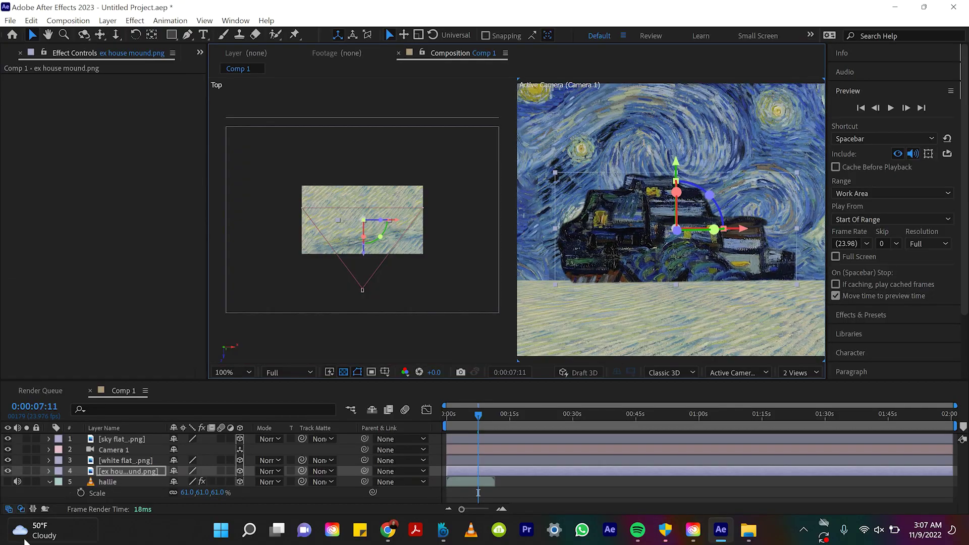
Set the dancer layer as Track Matte for the house and GrainyRetroTV layers, then preview.
drag(302, 471, 100, 481)
click(453, 414)
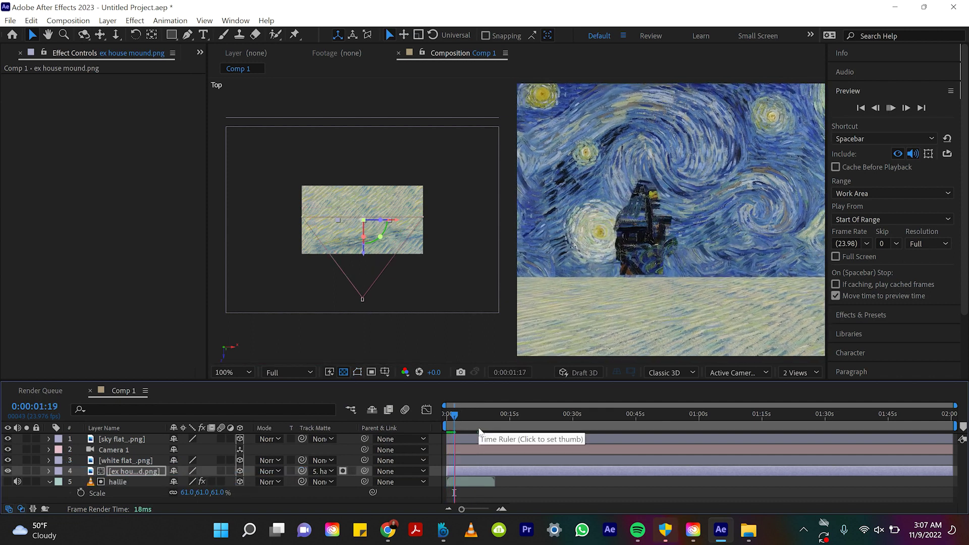
drag(302, 438, 130, 487)
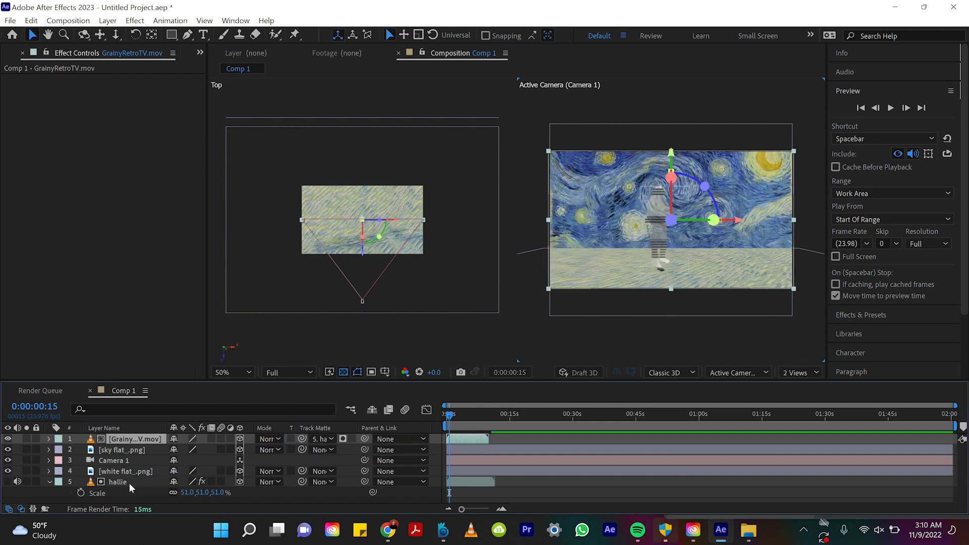
click(588, 293)
key(space)
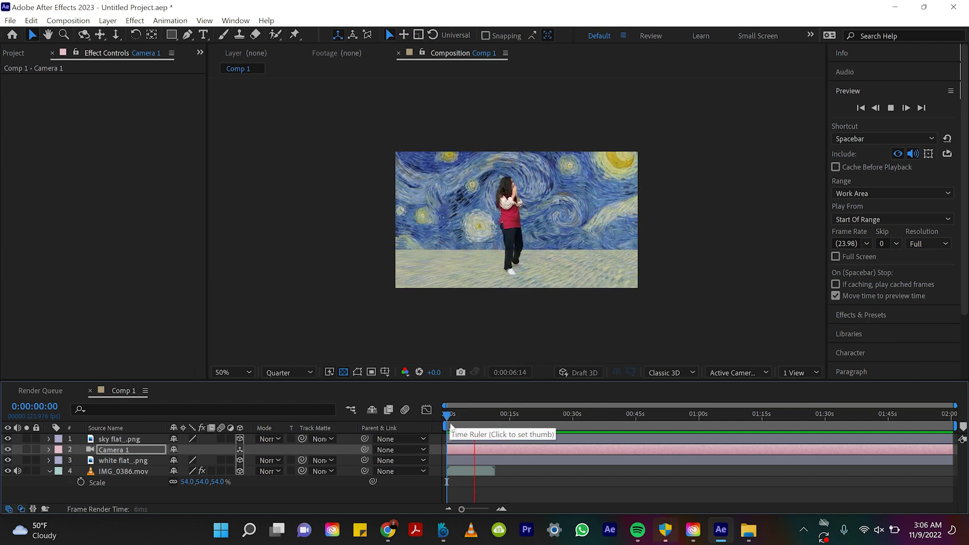
Preview from about one second in, then drag ex house mound.png from Footage into Comp 1.
click(452, 419)
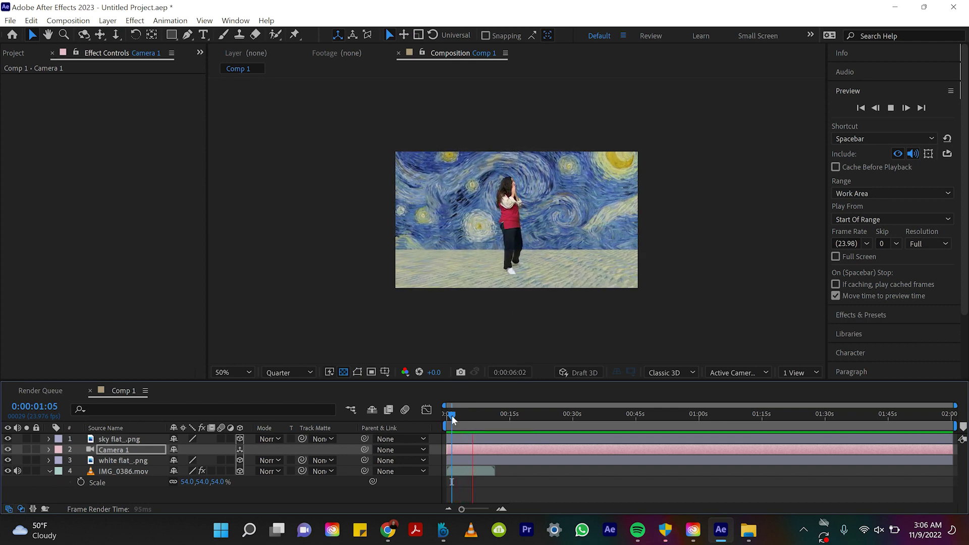
key(space)
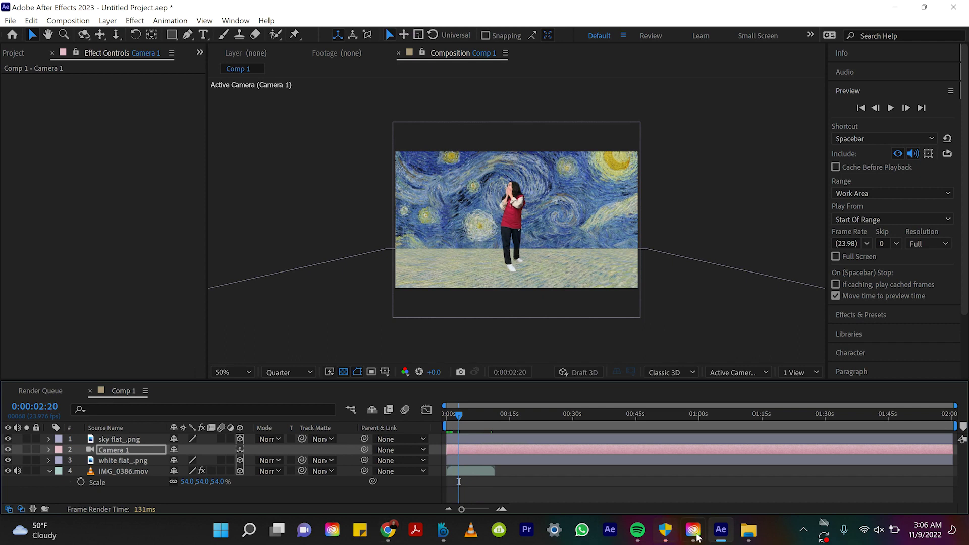
click(755, 539)
click(692, 409)
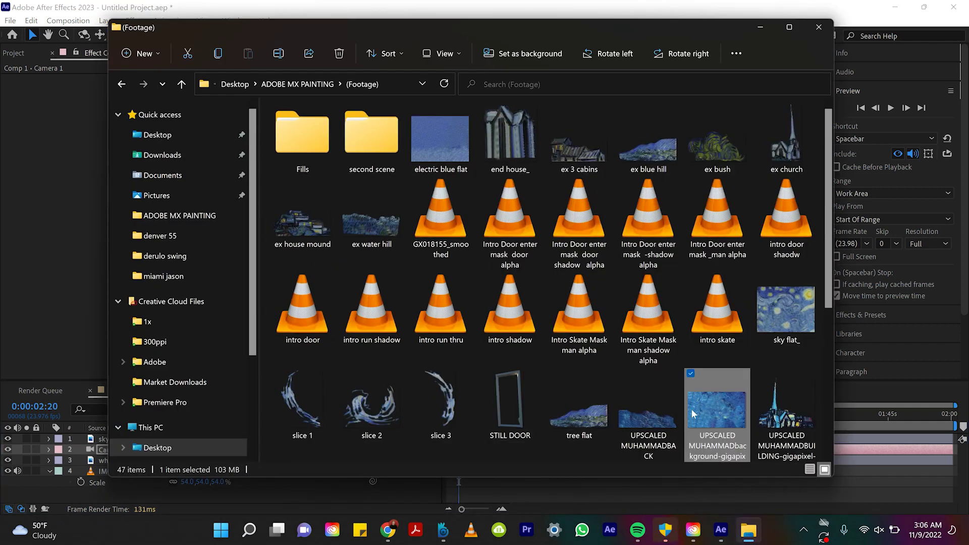
drag(286, 220, 162, 452)
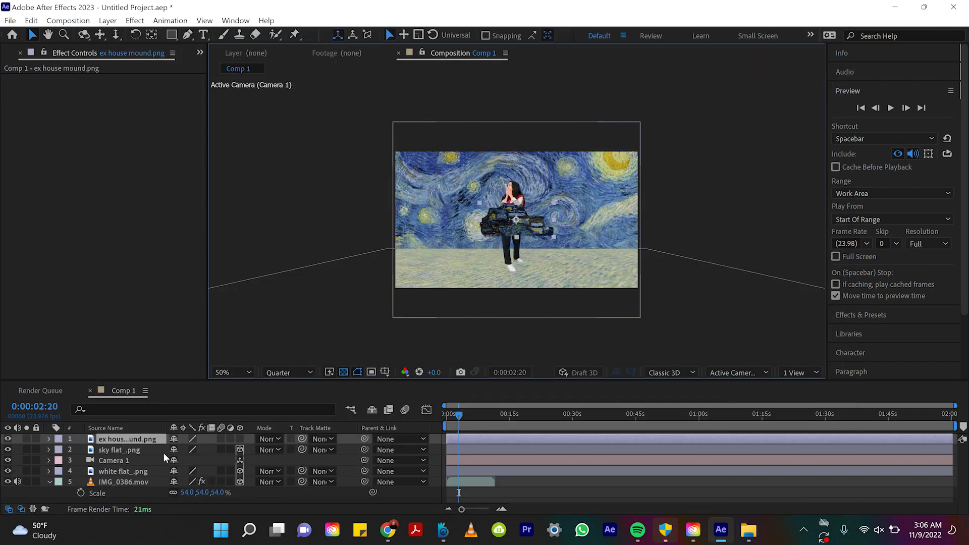
Make the house image a 3D layer scaled to 138%.
click(240, 439)
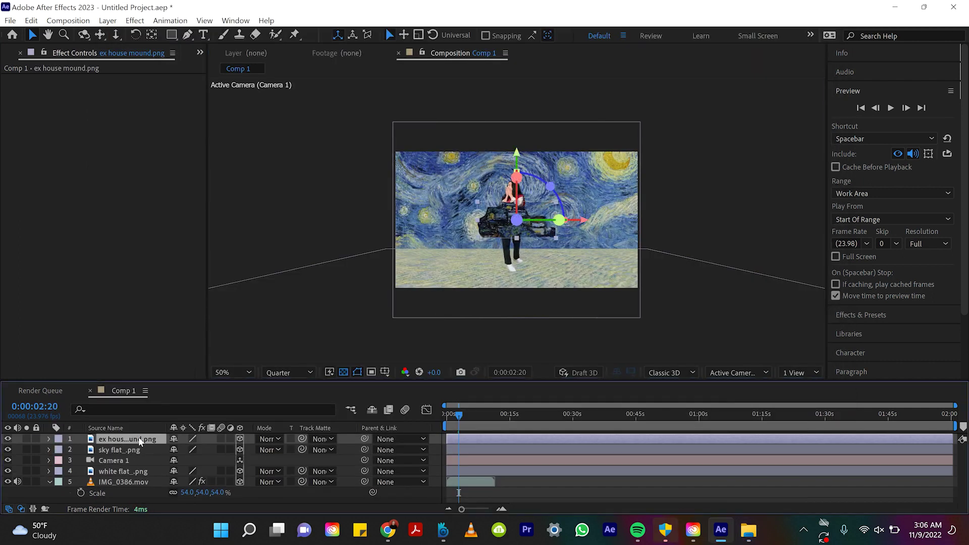
key(s)
drag(193, 449, 212, 450)
scroll(156, 473, down, 1)
Rename the dancer's video clip layer to 'hallie'.
click(123, 487)
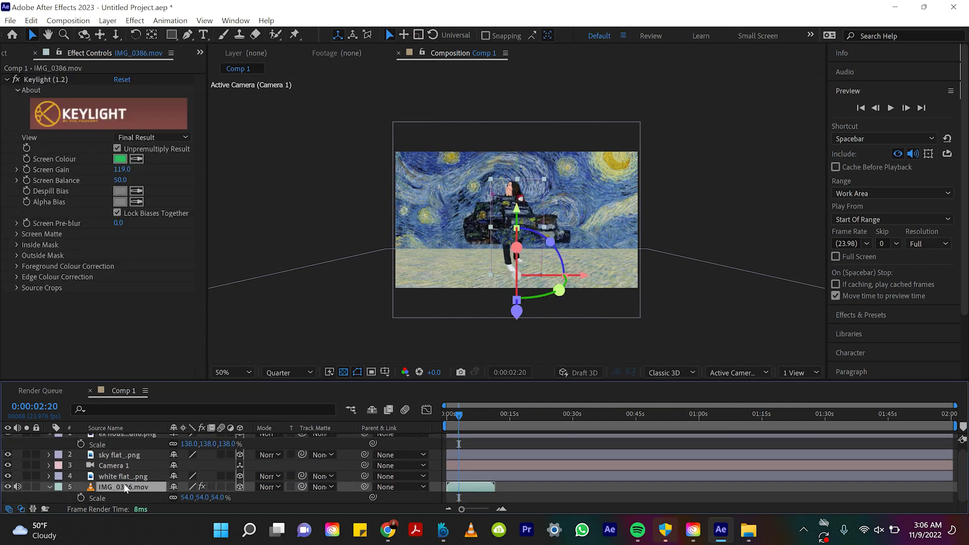
right_click(123, 489)
click(154, 465)
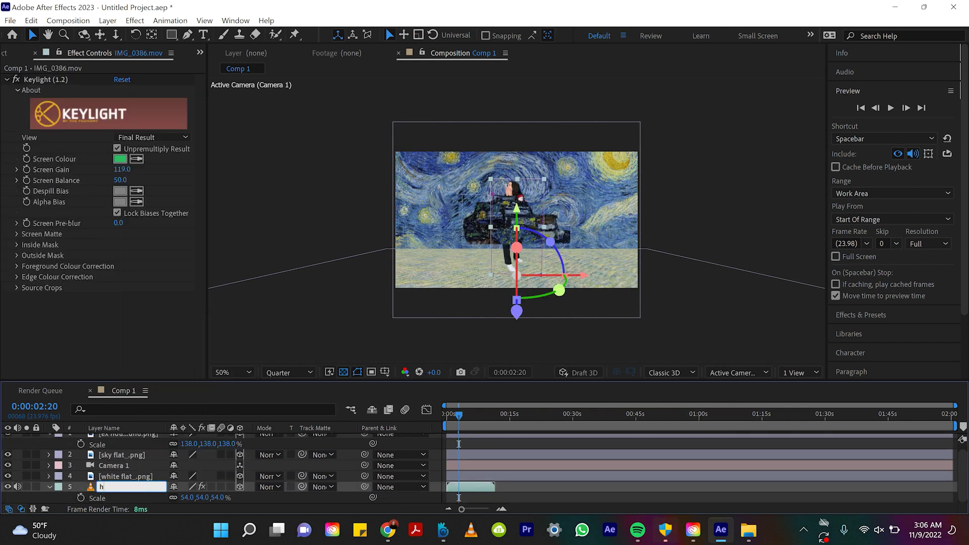
text(hallie)
click(137, 454)
Move the house layer directly above hallie and view the composition at 100%.
drag(130, 435, 120, 486)
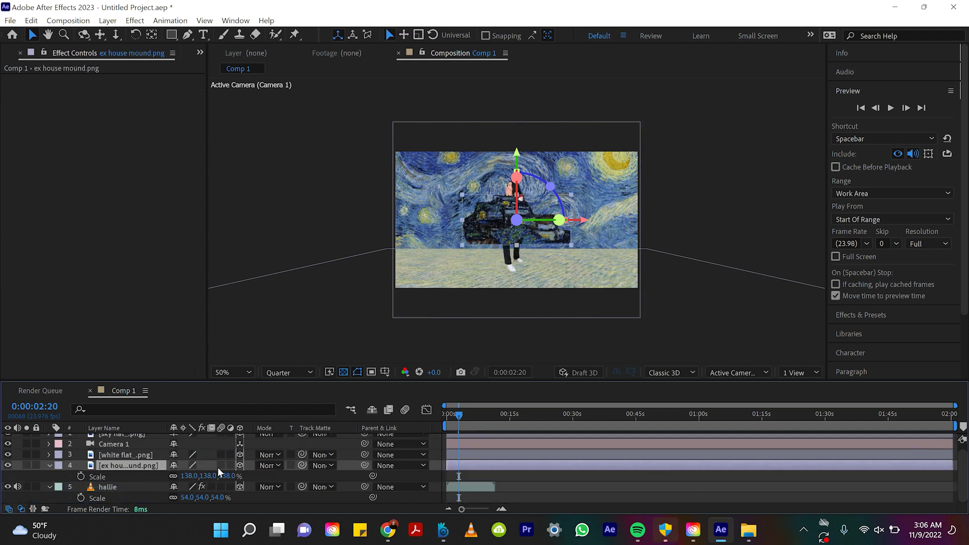
click(291, 466)
key(slash)
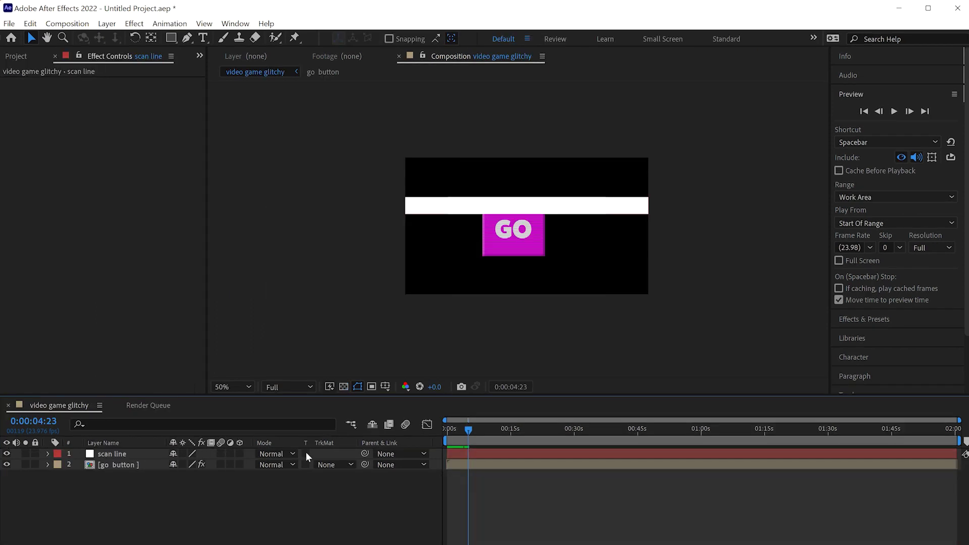
Enable the scan line's T switch and set Comp 1 to 2 Views: Top and Active Camera.
click(305, 454)
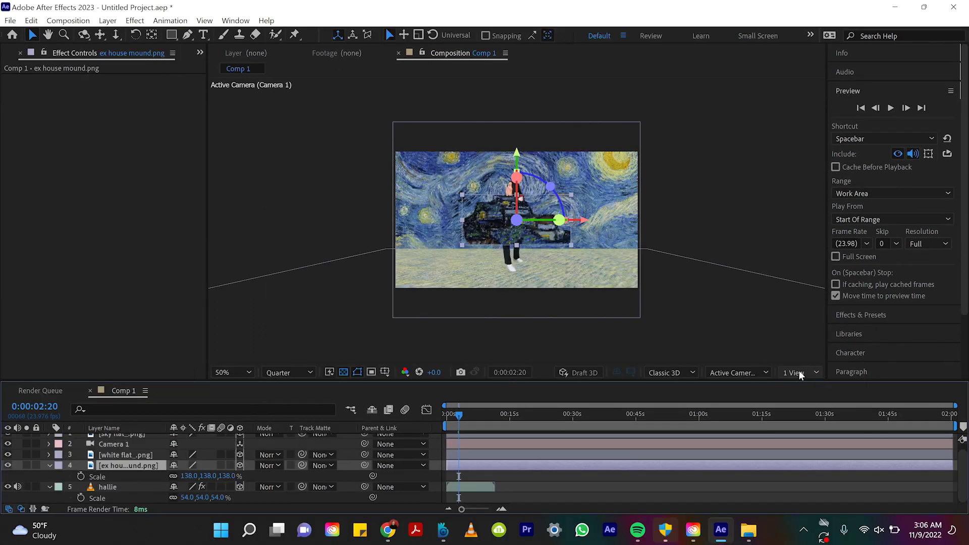
click(799, 372)
click(809, 398)
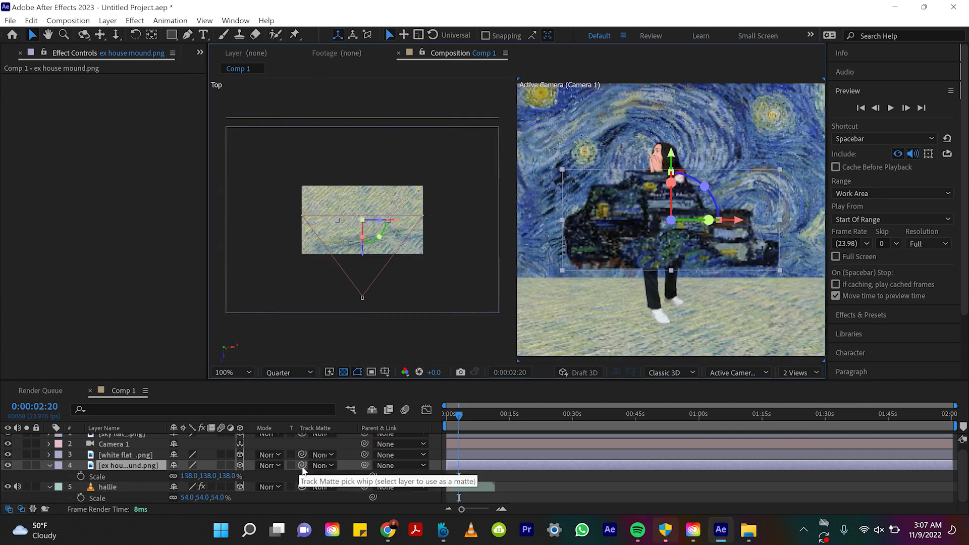
Matte the house image to the hallie layer and set preview resolution to Full.
drag(116, 484, 113, 485)
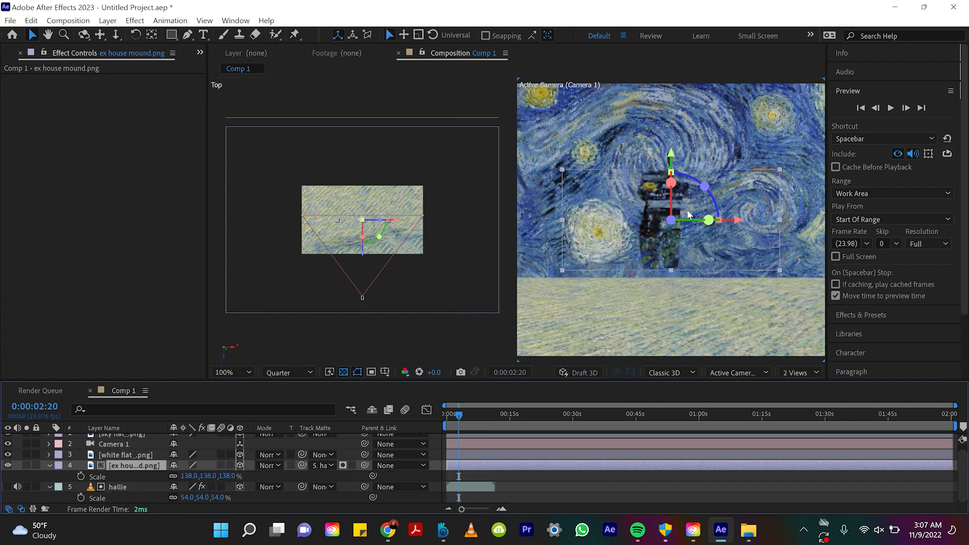
click(276, 374)
click(283, 392)
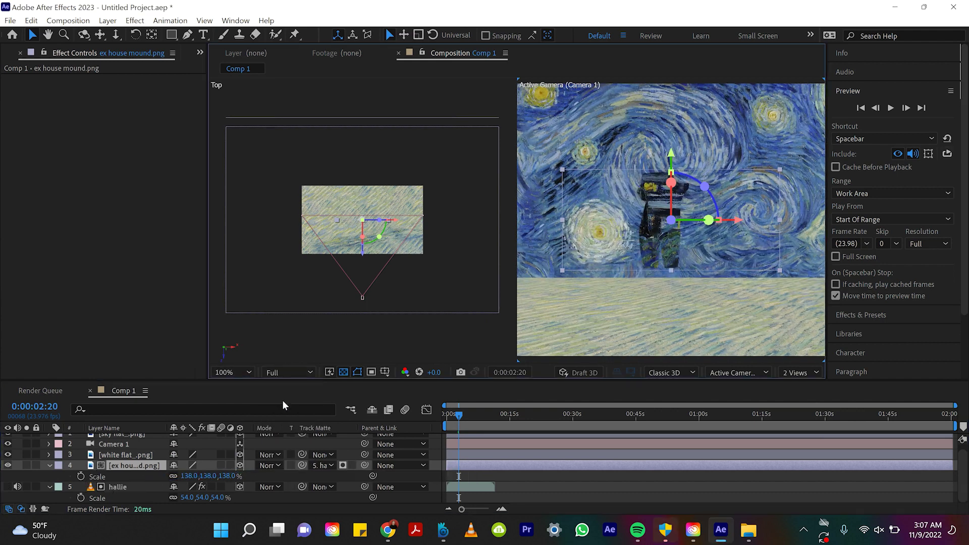
Scale the hallie dancer layer up to 61%.
key(s)
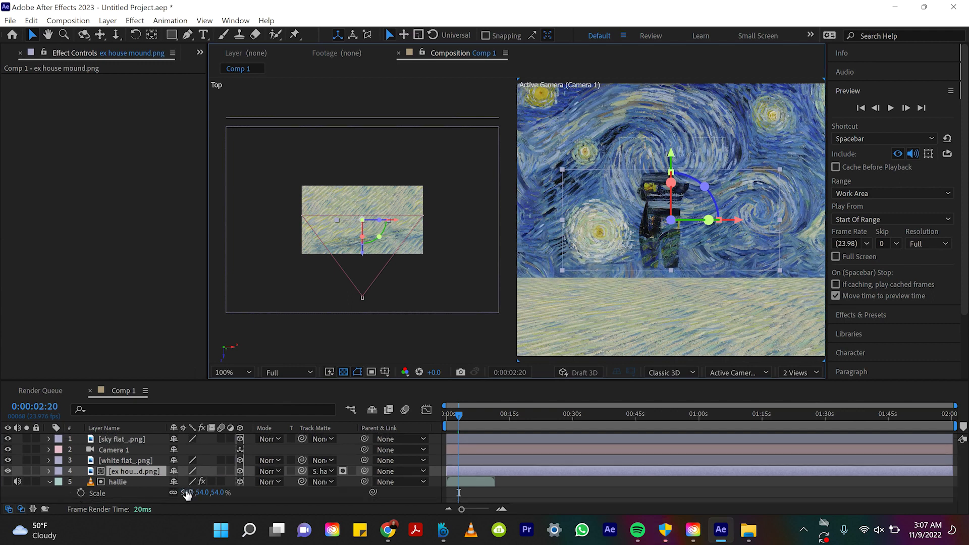
mouse_move(187, 495)
mouse_down()
mouse_move(202, 493)
mouse_move(187, 493)
mouse_up()
click(117, 482)
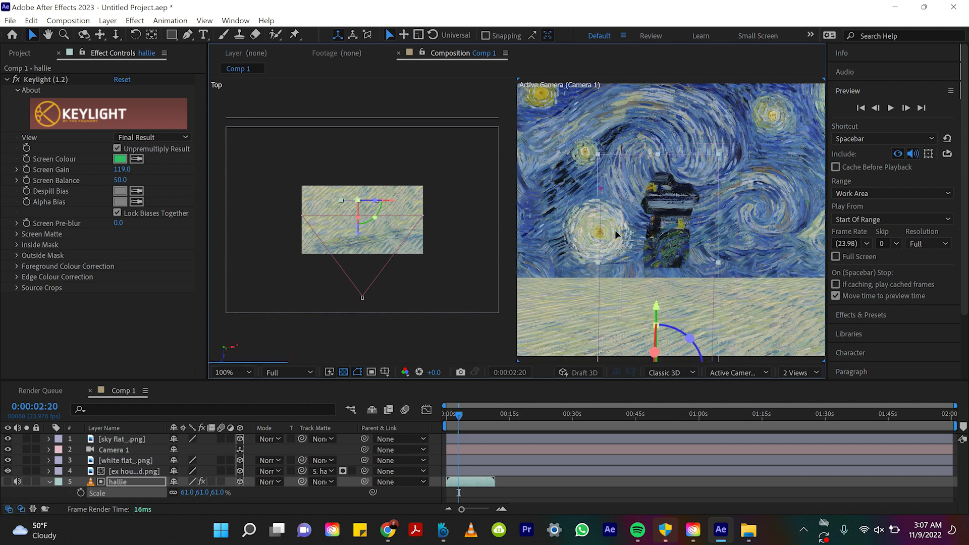
Shift the dancer right, preview, and set the house layer's Track Matte to None.
drag(645, 150, 667, 265)
key(space)
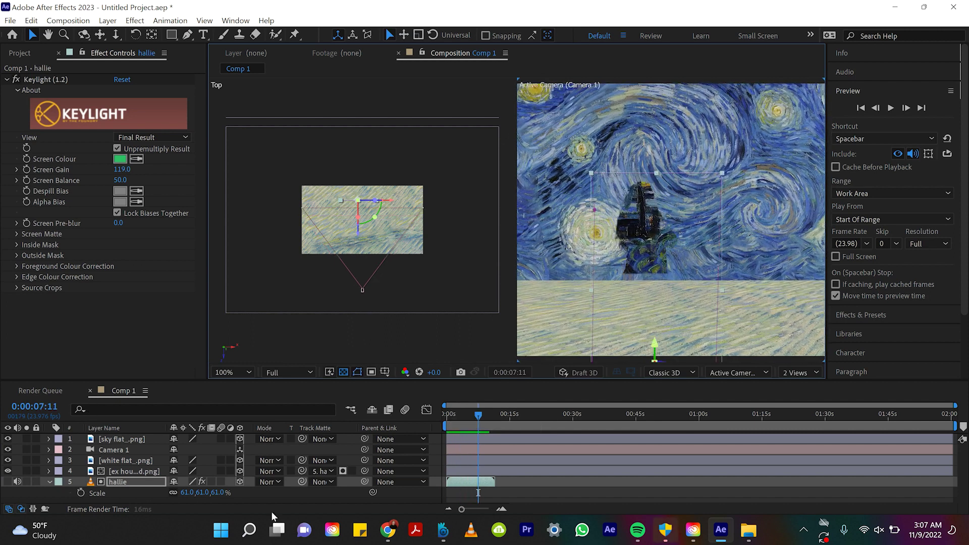
click(323, 482)
click(348, 385)
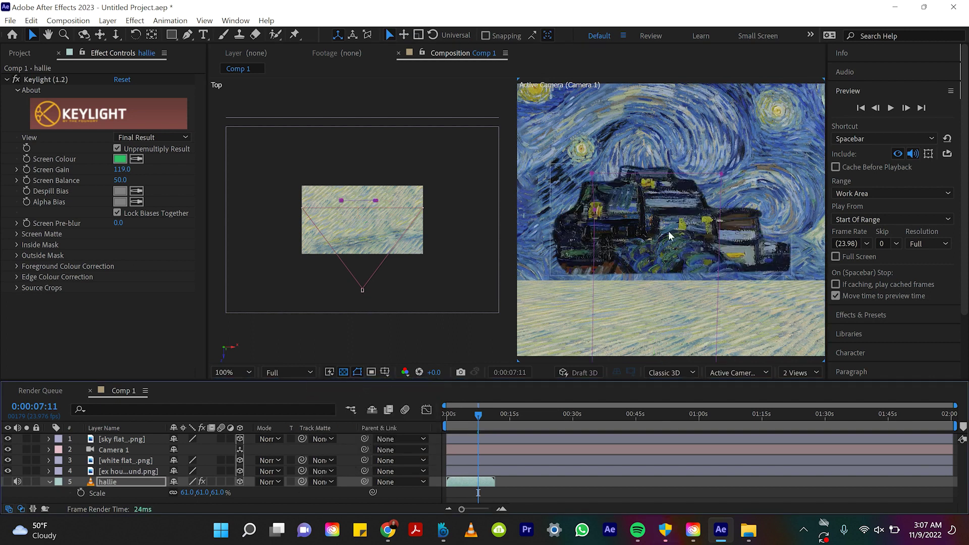
Move the house image up and left, then matte it to the hallie layer again.
click(711, 260)
drag(681, 244, 641, 228)
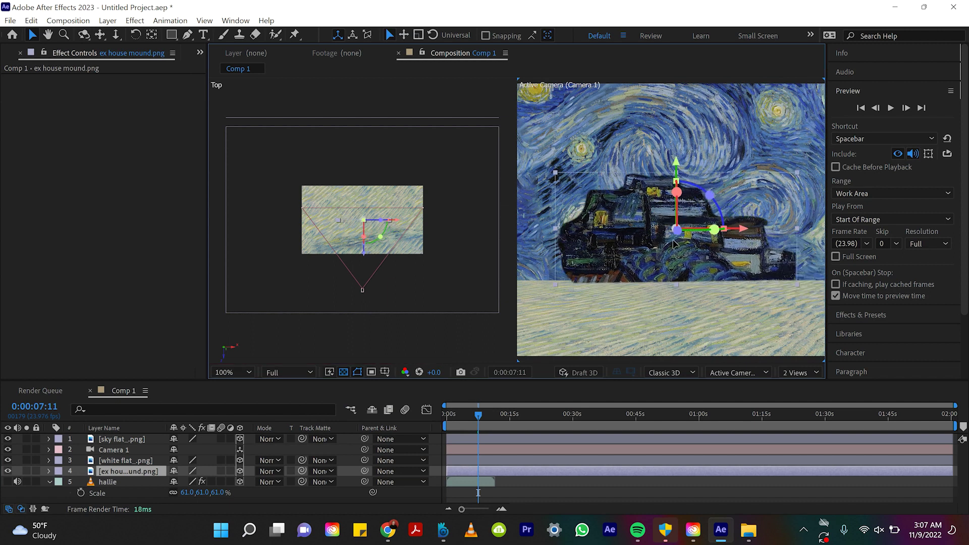
drag(302, 471, 101, 482)
click(455, 413)
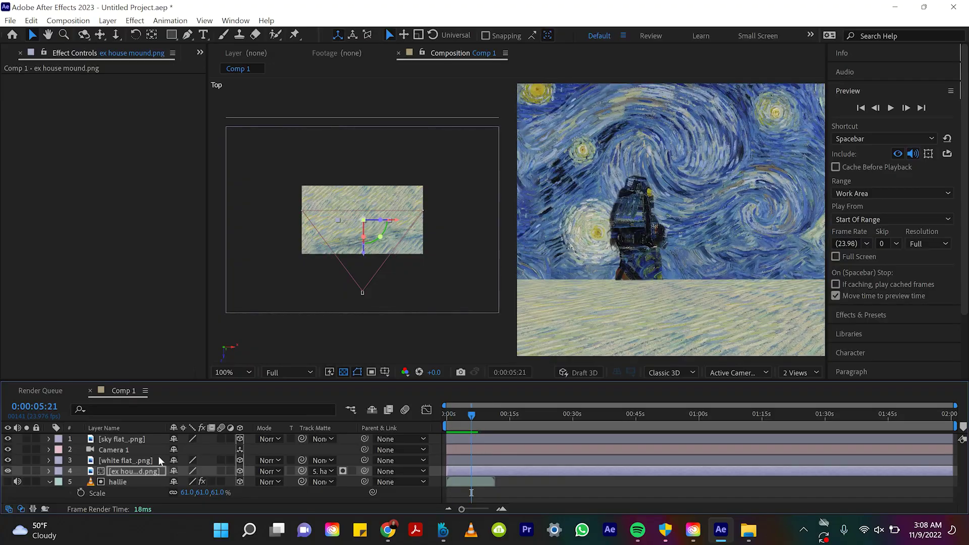
Delete the ex house mound layer, zoom the viewer to 50%, and scale hallie to 51%.
click(122, 470)
key(Delete)
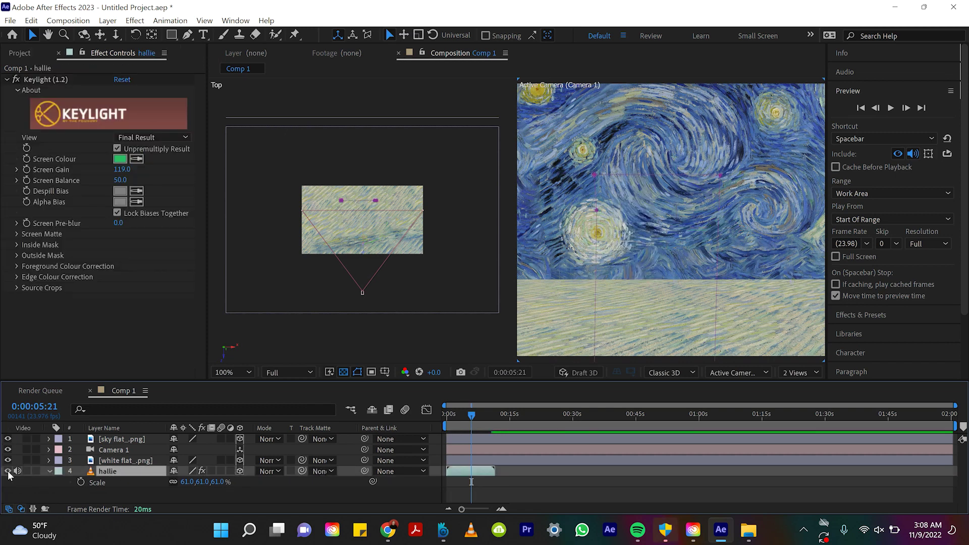
key(comma)
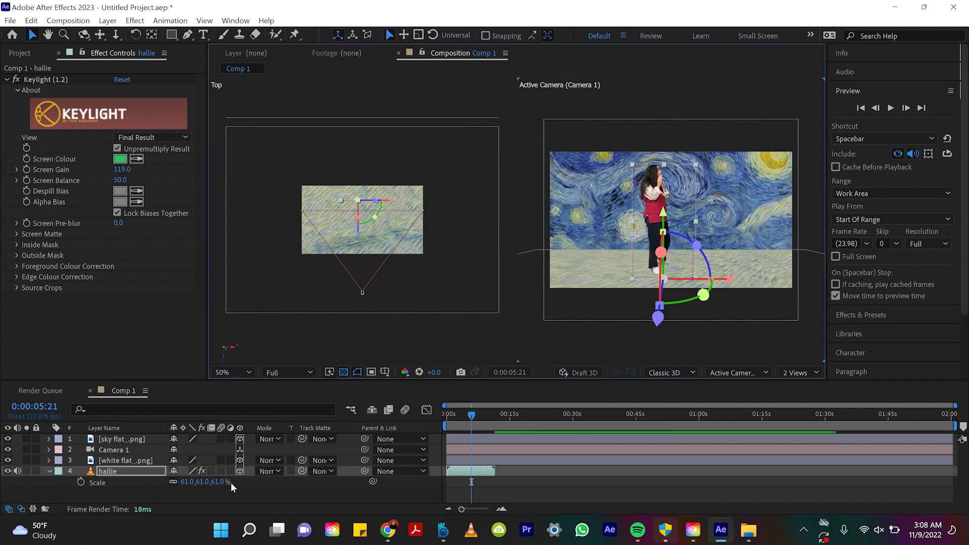
drag(195, 480, 185, 482)
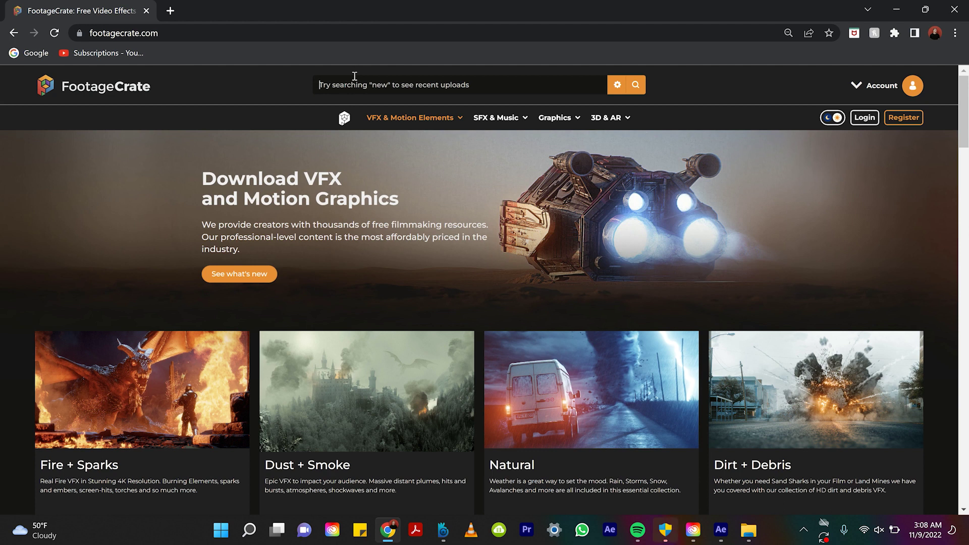
Browse FootageCrate's Textures & Overlay Filters to the Aged + Vintage old film overlays.
mouse_move(366, 119)
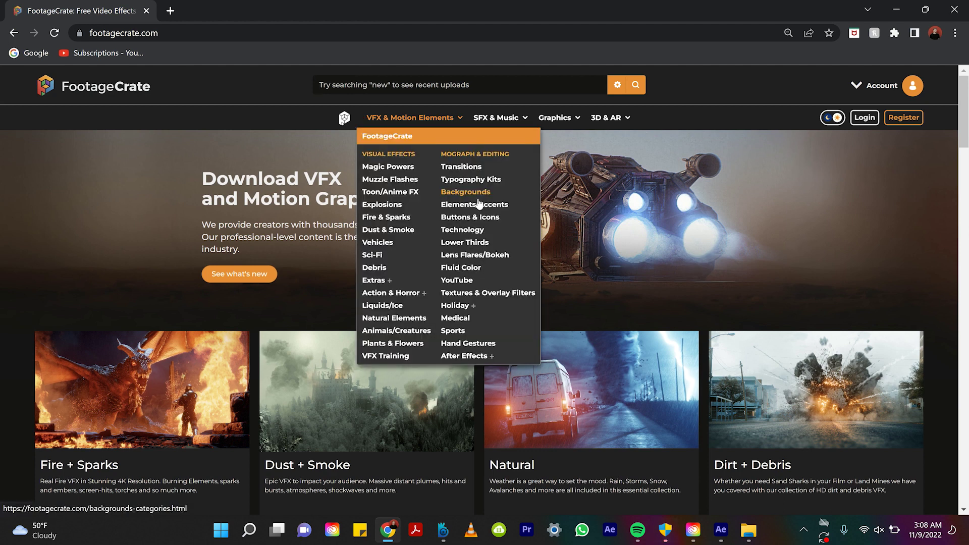
click(477, 297)
scroll(504, 313, down, 2)
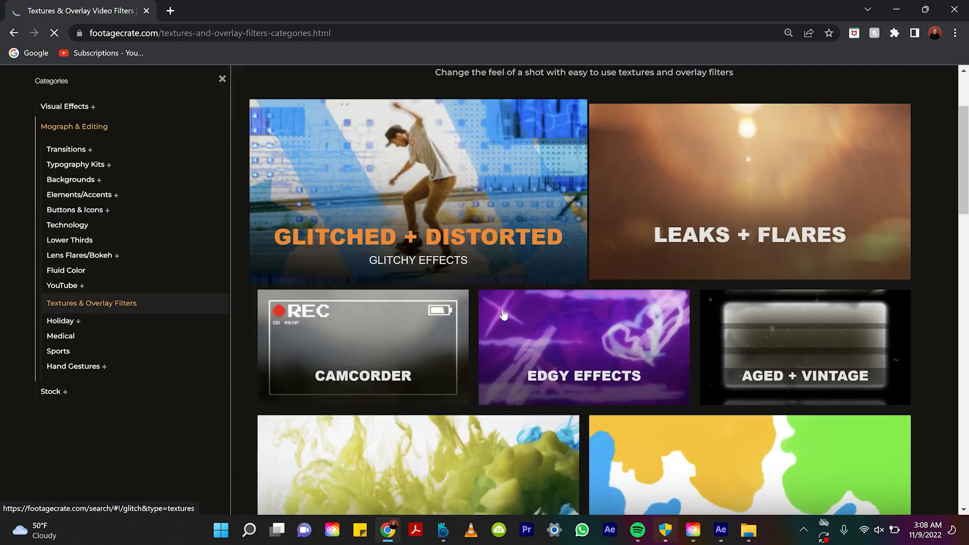
scroll(504, 313, down, 5)
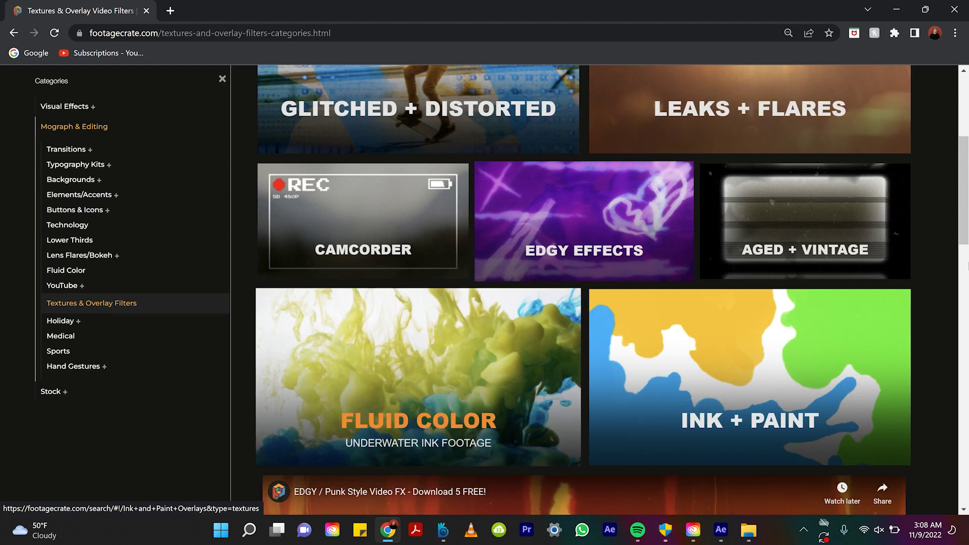
click(856, 212)
Download the Grainy Retro TV Overlay as GrainyRetroTV.mov and move the browser aside.
scroll(657, 285, down, 2)
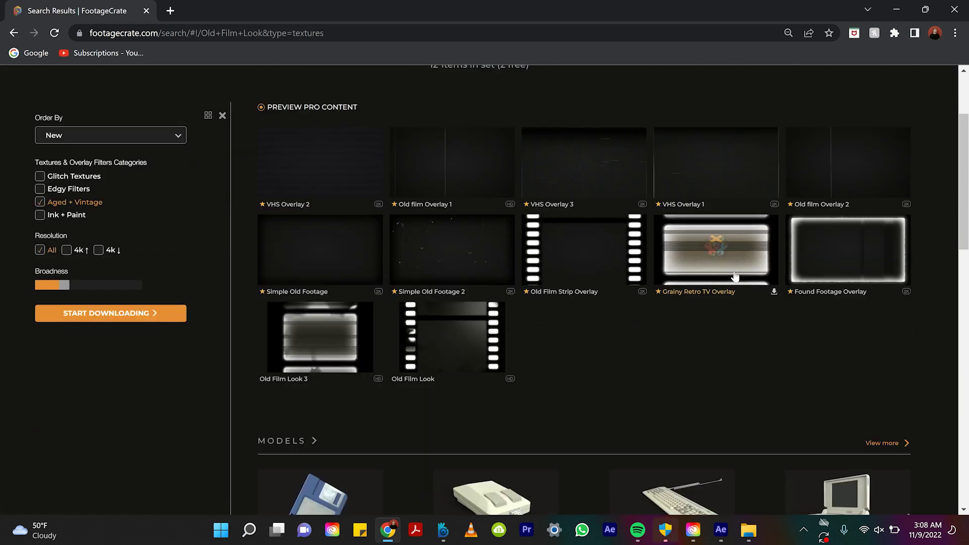
scroll(735, 277, up, 1)
click(774, 356)
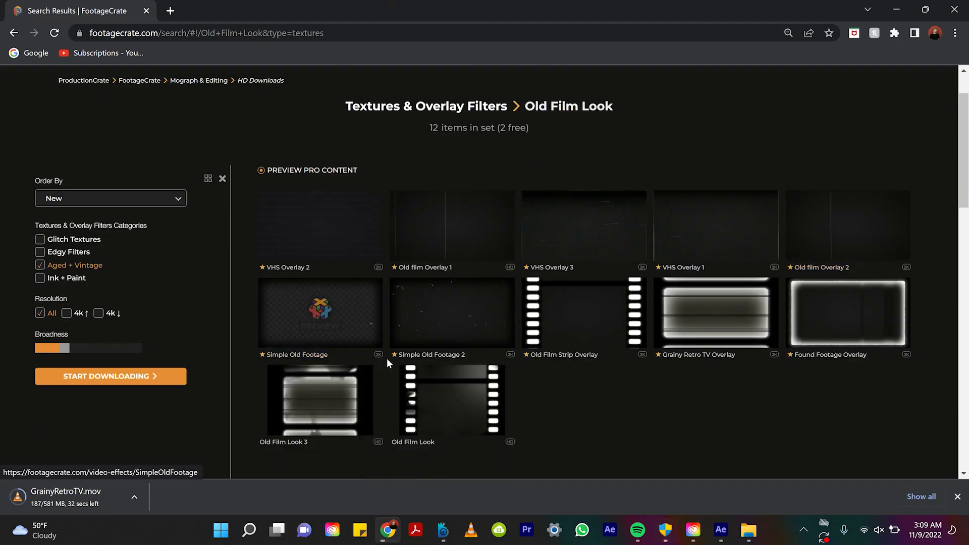
mouse_move(643, 10)
mouse_down()
mouse_move(506, 46)
mouse_move(528, 32)
mouse_move(724, 14)
mouse_move(647, 14)
mouse_up()
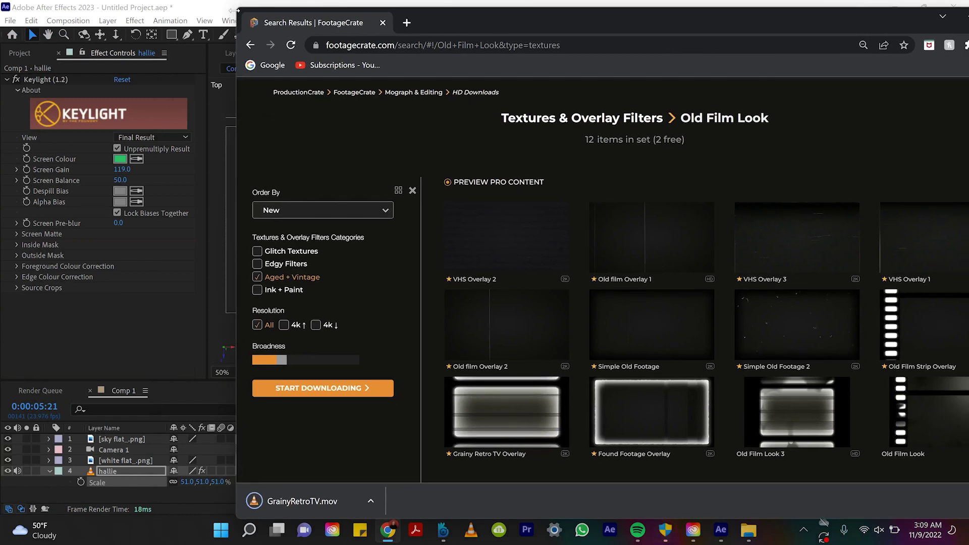
Drag GrainyRetroTV.mov from the browser's downloads into Comp 1's timeline.
drag(234, 10, 316, 15)
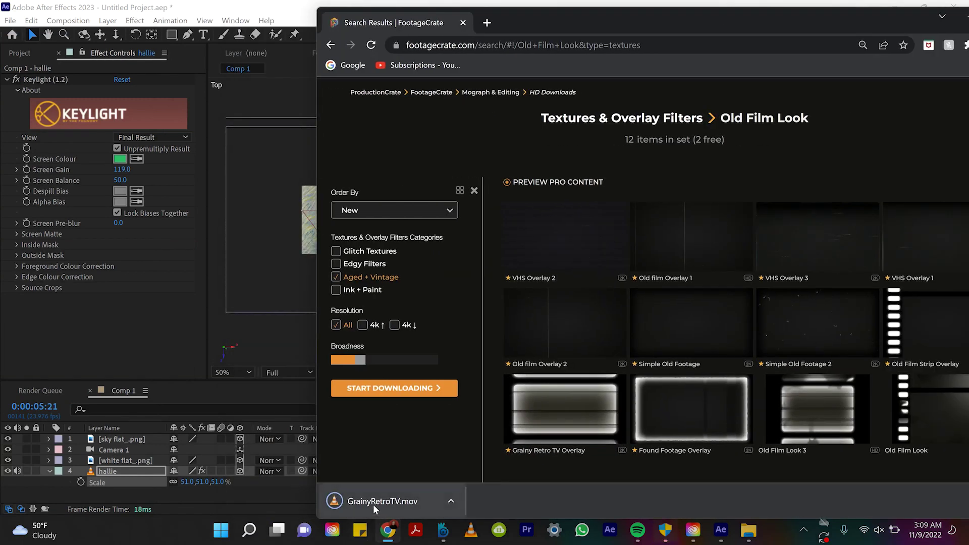
drag(317, 492, 686, 474)
drag(513, 458, 481, 437)
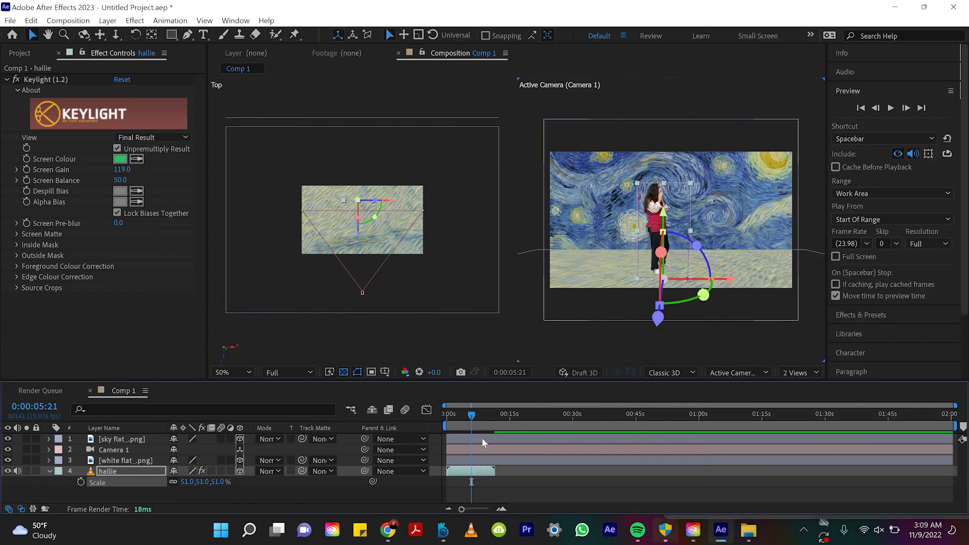
Enable 3D on the GrainyRetroTV layer and restack it in the timeline.
click(454, 426)
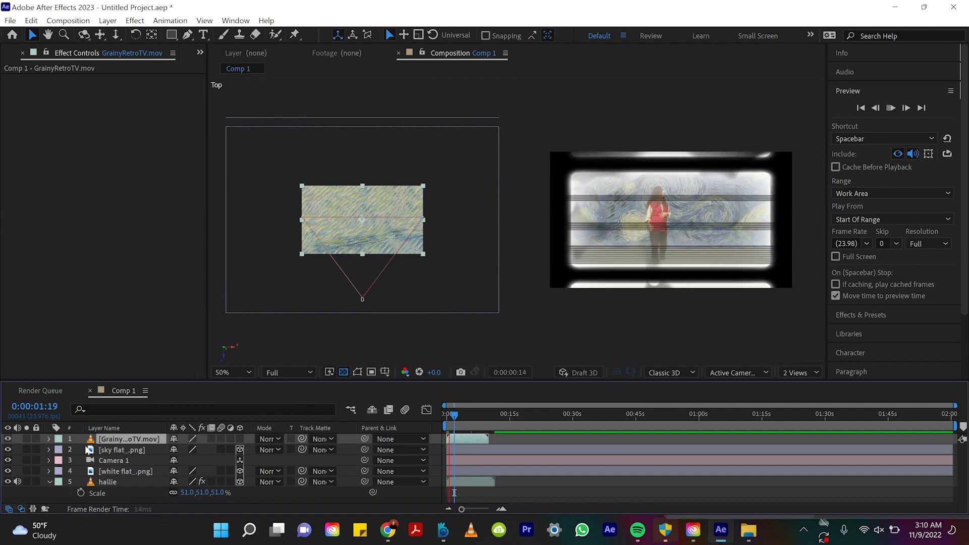
drag(105, 458, 117, 477)
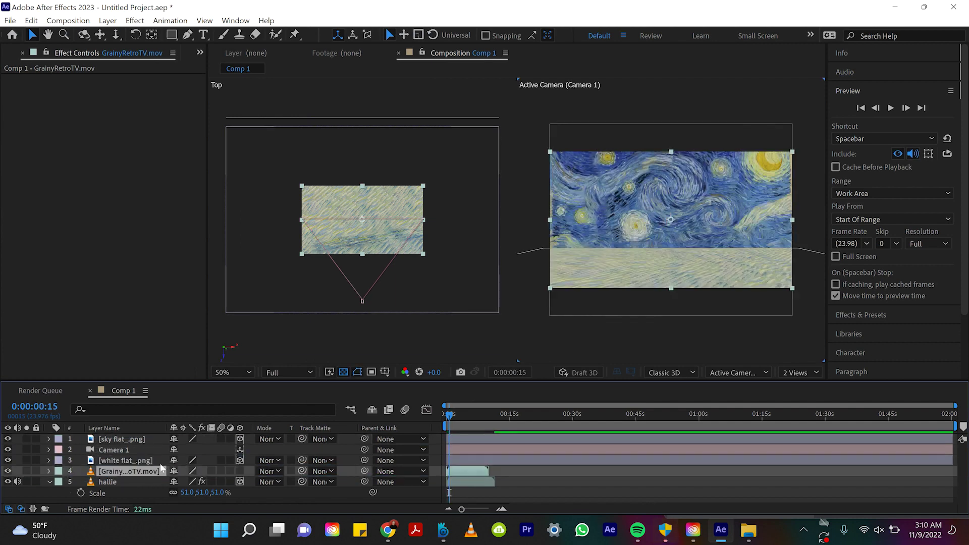
click(240, 471)
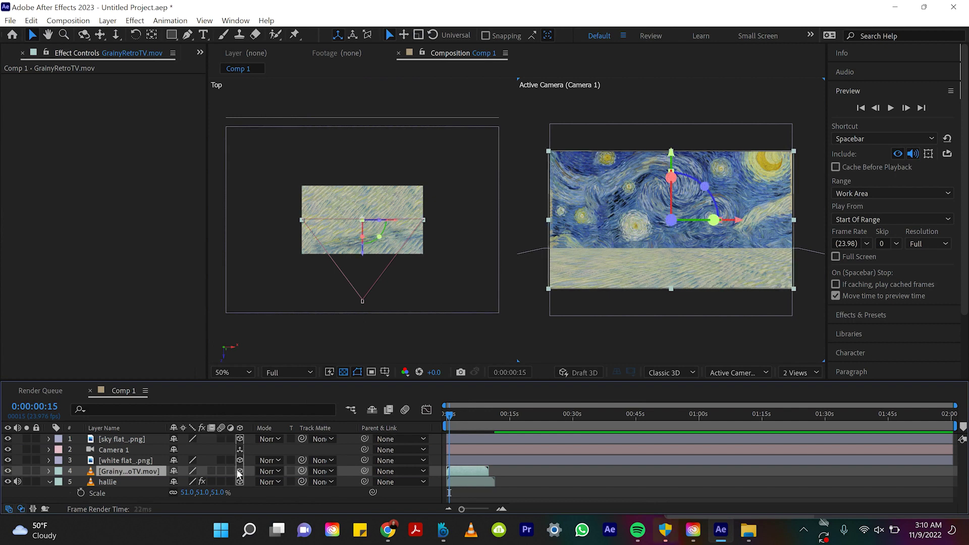
click(291, 471)
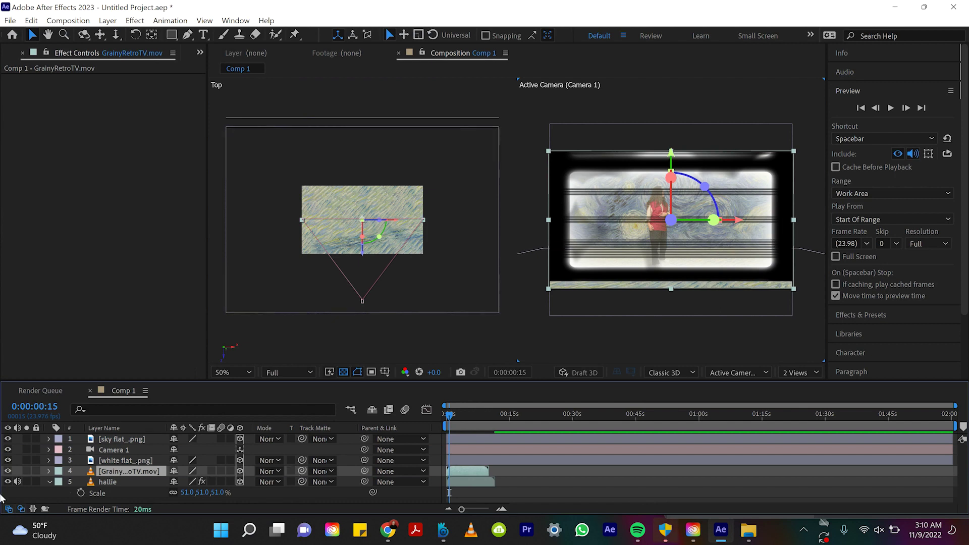
drag(142, 471, 167, 442)
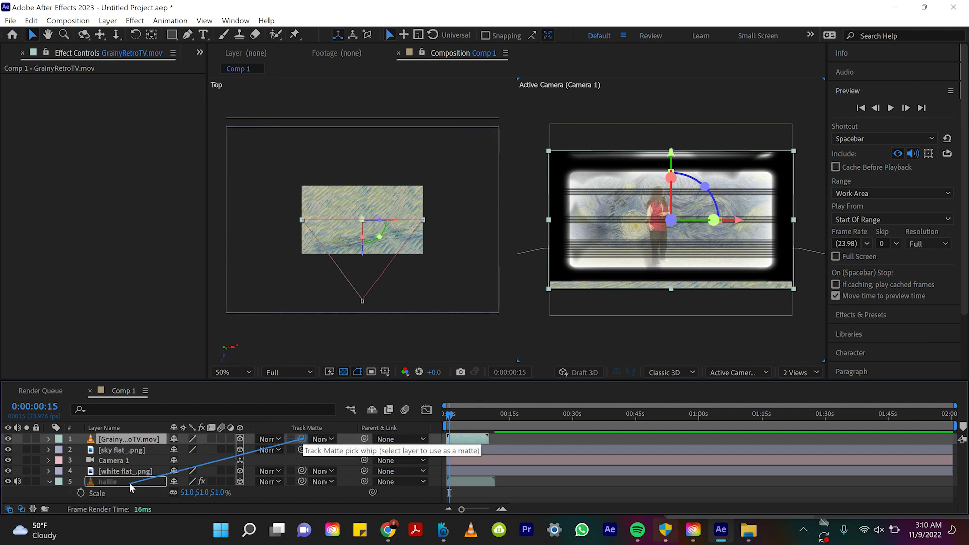
Try hallie as GrainyRetroTV's track matte, undo that assignment, and select the hallie layer.
drag(129, 487, 121, 483)
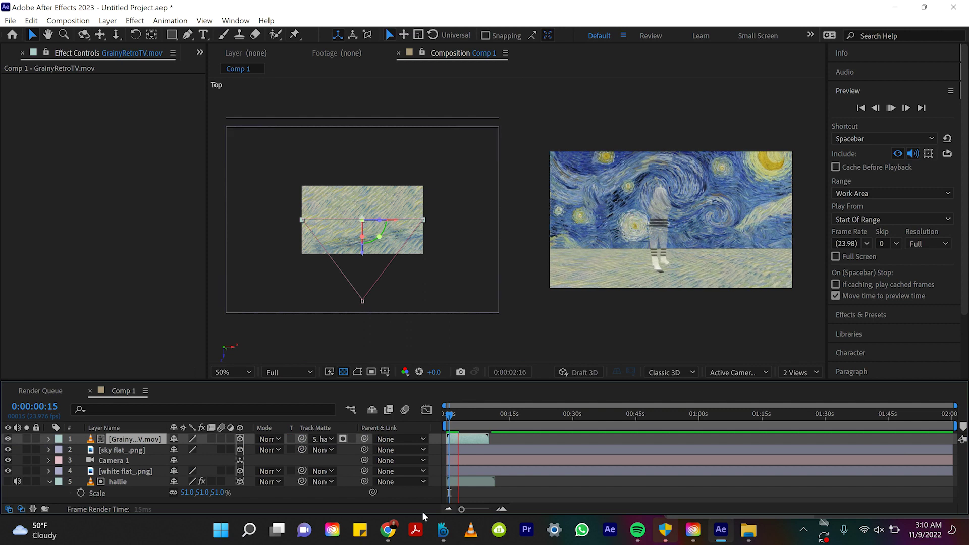
key(space)
key(ctrl+z)
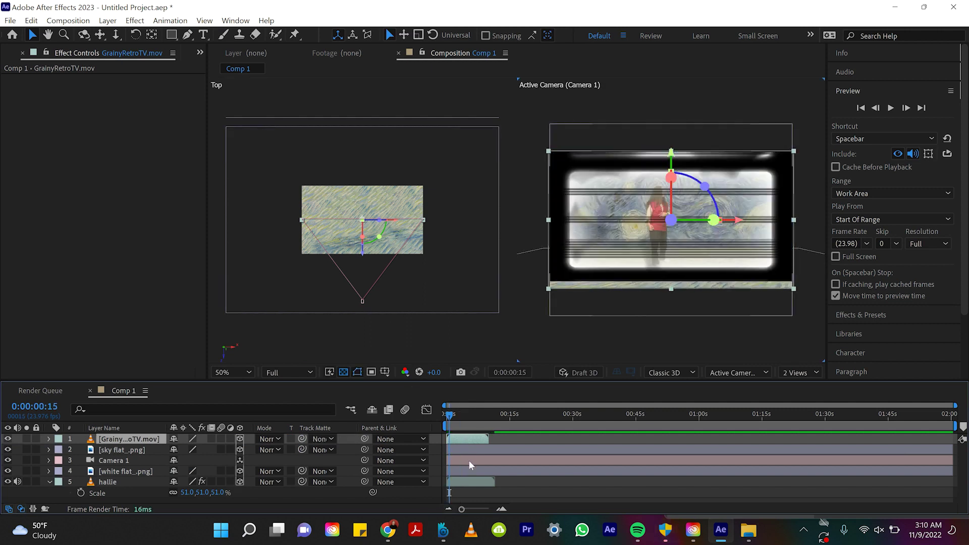
click(472, 483)
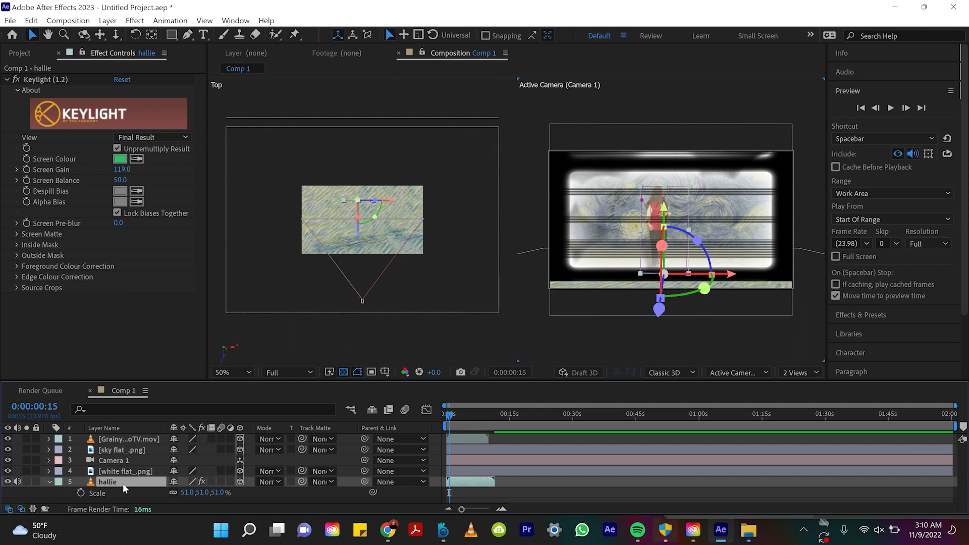
Duplicate hallie and set the copy, hallie 2, as GrainyRetroTV's track matte.
key(ctrl+d)
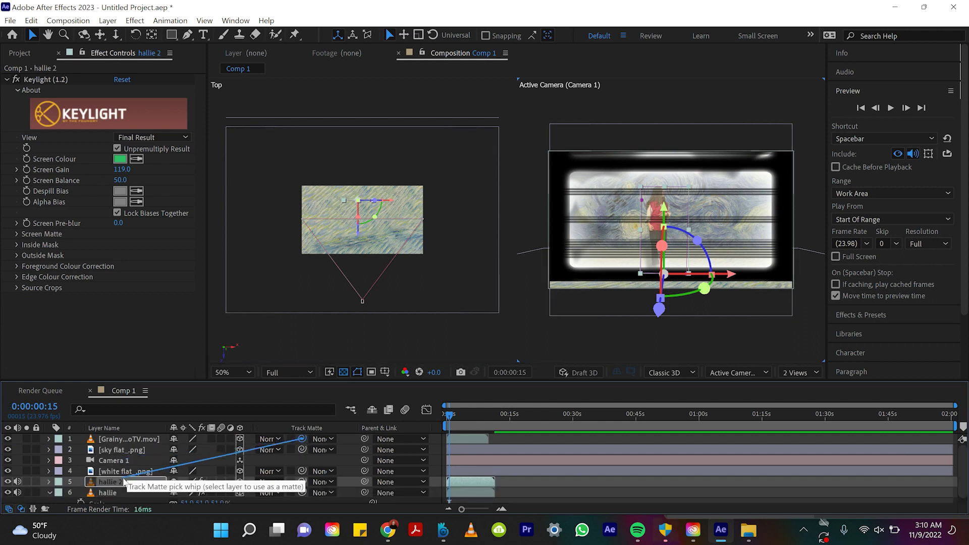
drag(124, 481, 125, 482)
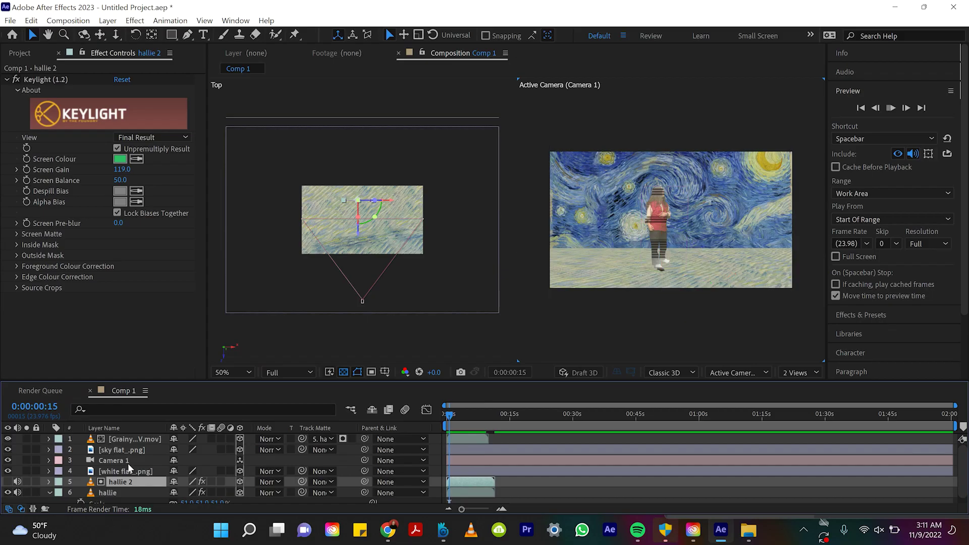
Zoom to 100% and draw a Pen mask around the dancer on hallie 2, revealing its properties.
key(space)
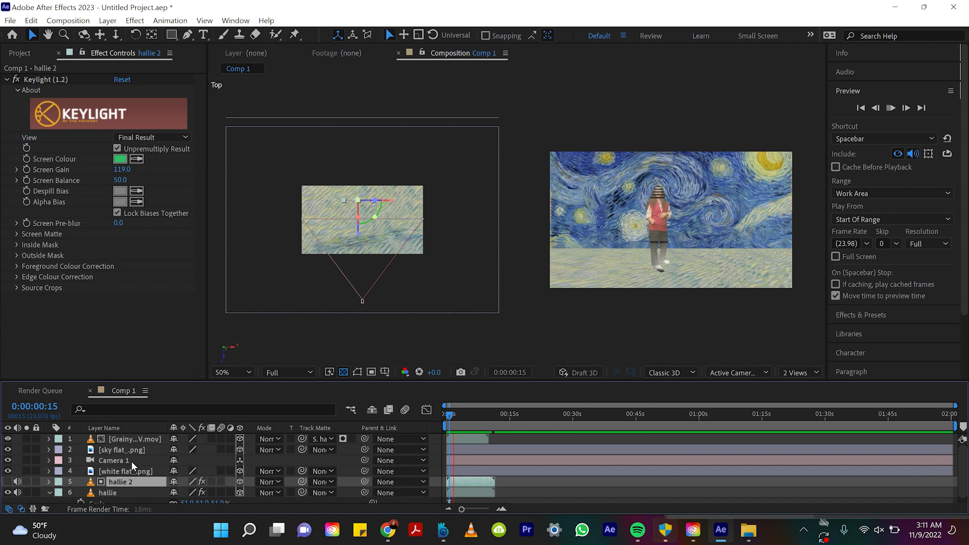
key(period)
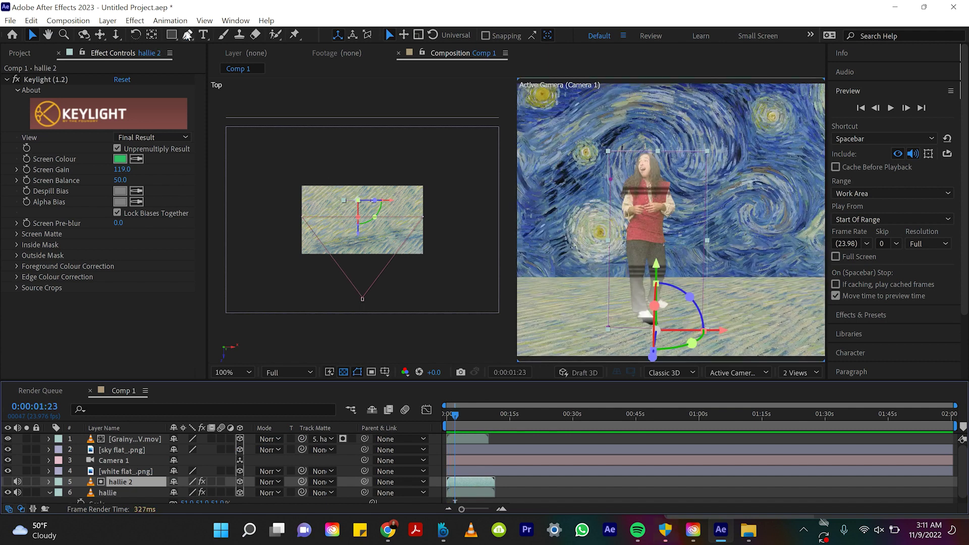
click(187, 34)
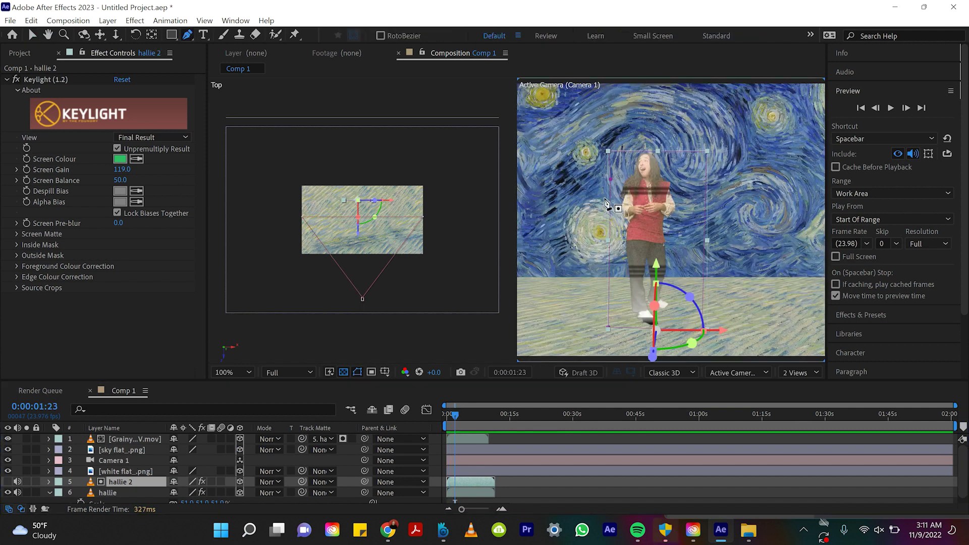
drag(606, 200, 657, 203)
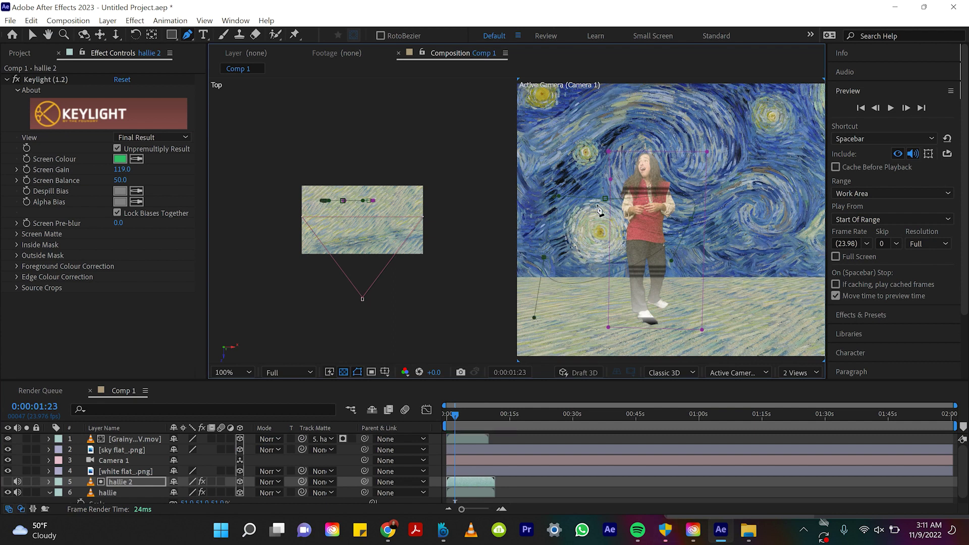
key(m)
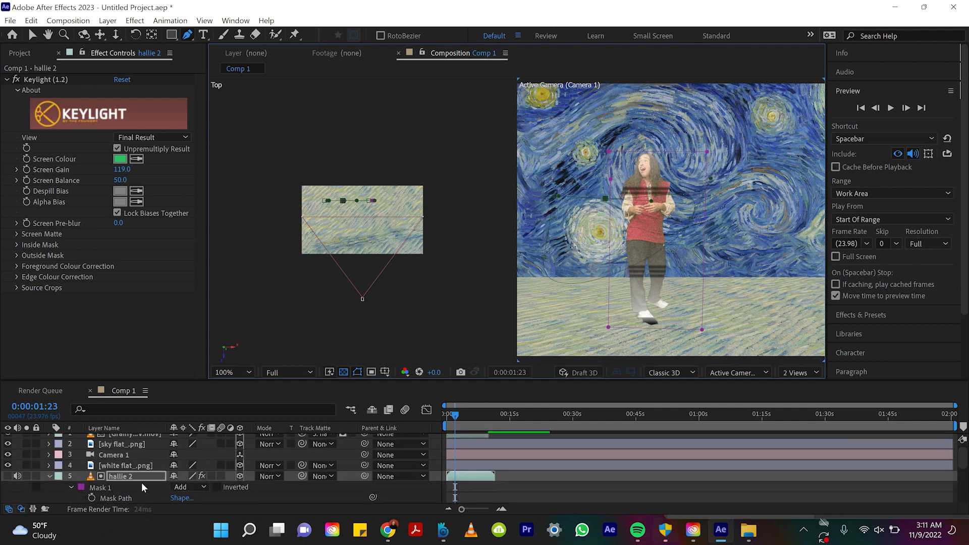
key(m)
key(m)
Set Mask 2 to Intersect mode and feather it by 171 pixels.
scroll(191, 481, down, 5)
click(192, 444)
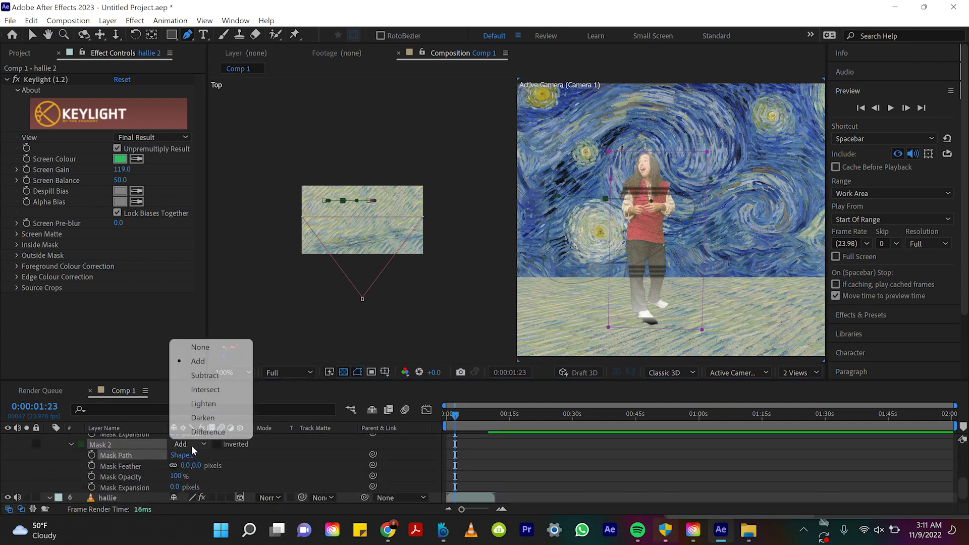
click(215, 390)
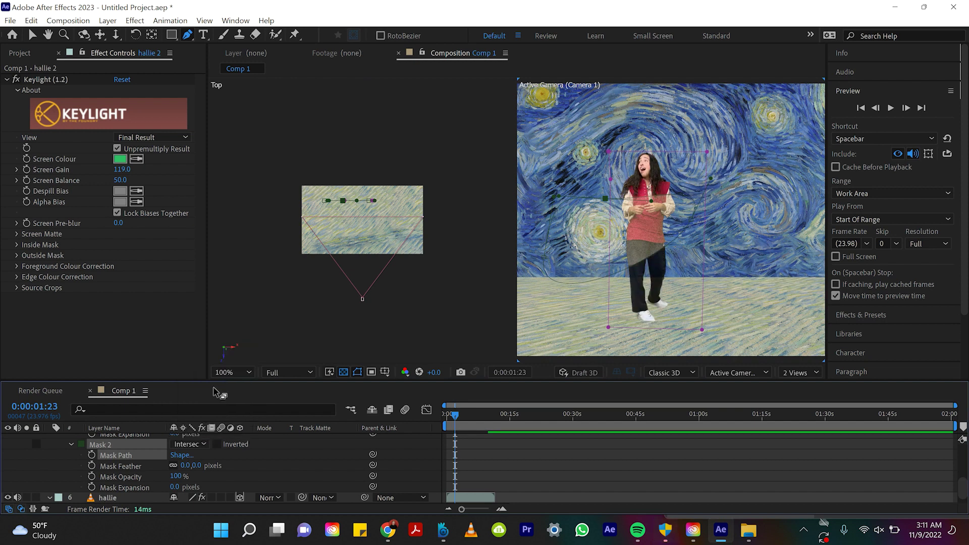
key(space)
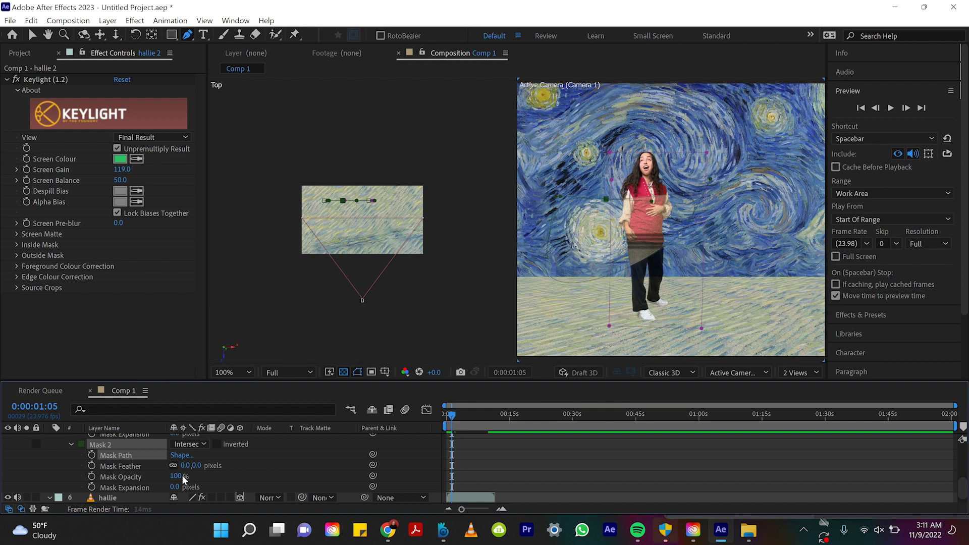
drag(184, 466, 272, 472)
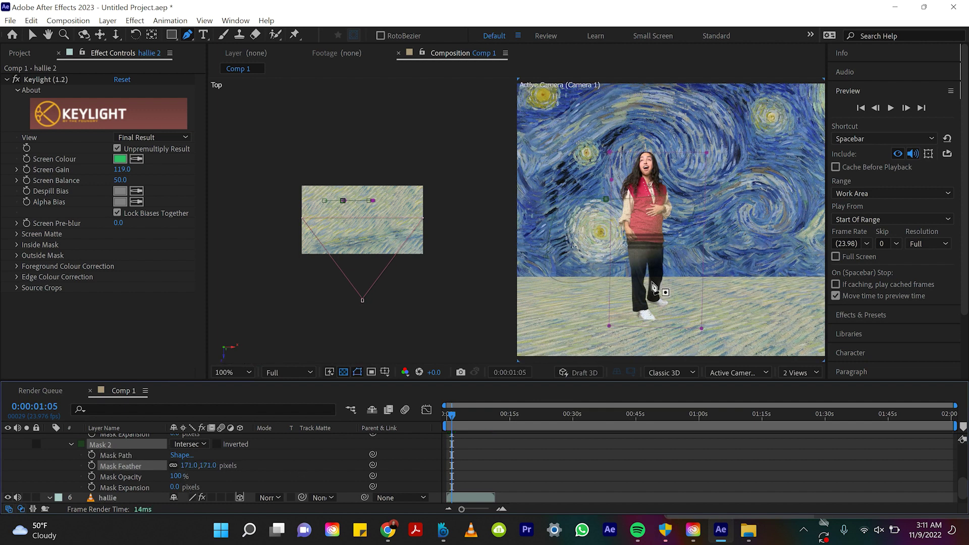
Return to the Selection tool, zoom out and play back the composition.
key(v)
click(646, 238)
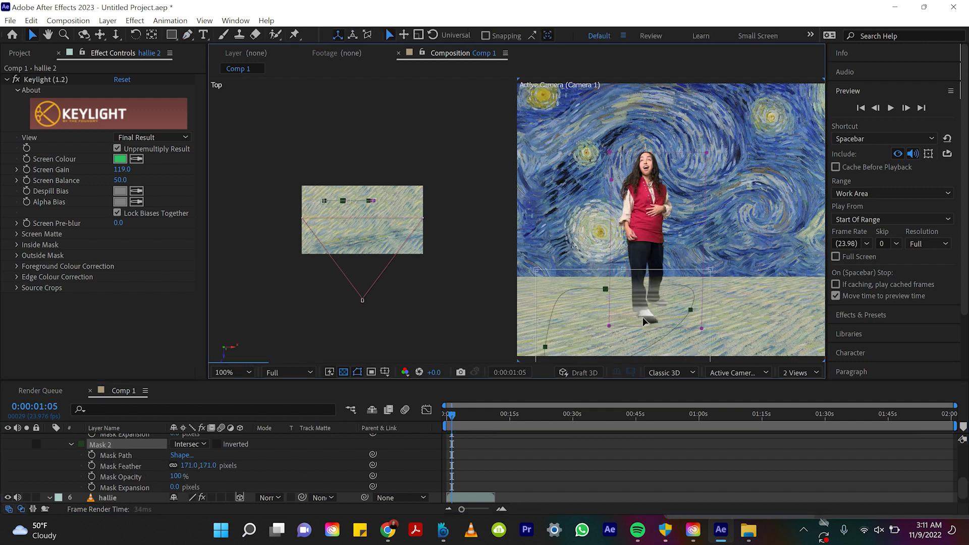
scroll(690, 196, down, 2)
key(space)
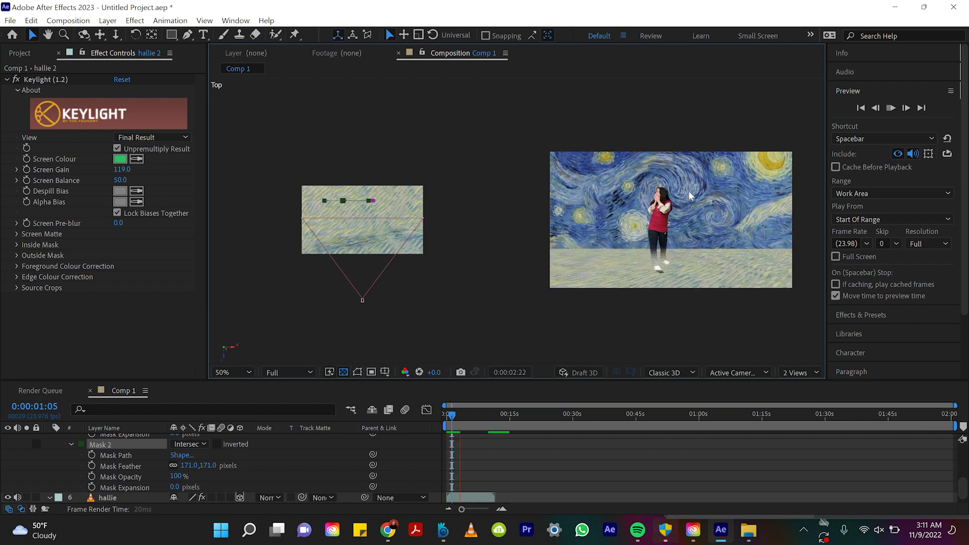
Zoom in, use the Pen tool for the head mask on hallie 2, then play back to check the masks.
key(space)
scroll(668, 234, up, 2)
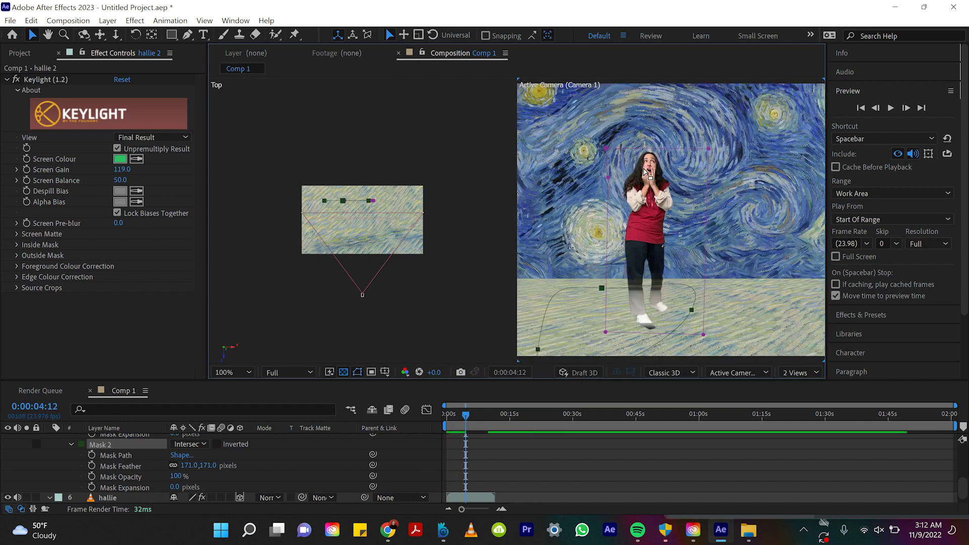
key(g)
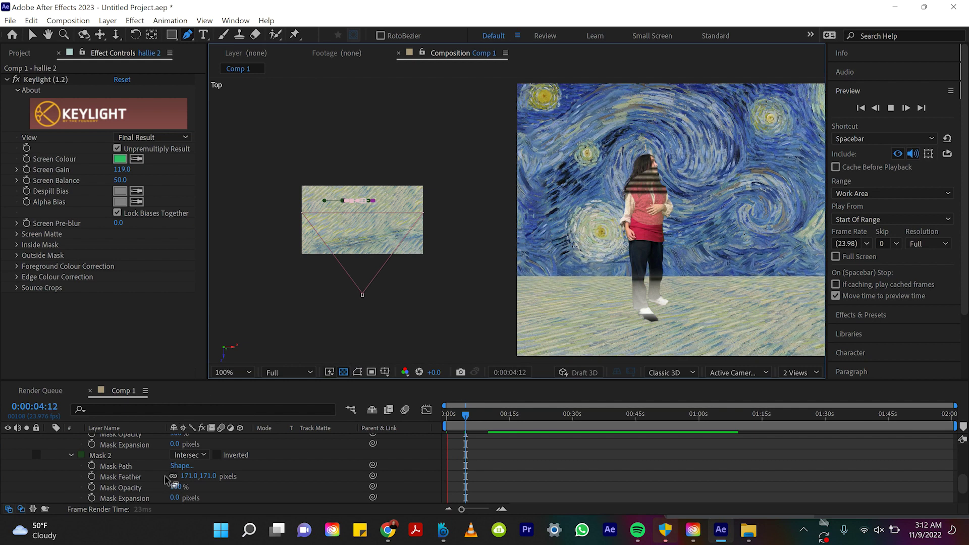
scroll(168, 476, down, 2)
scroll(197, 469, up, 3)
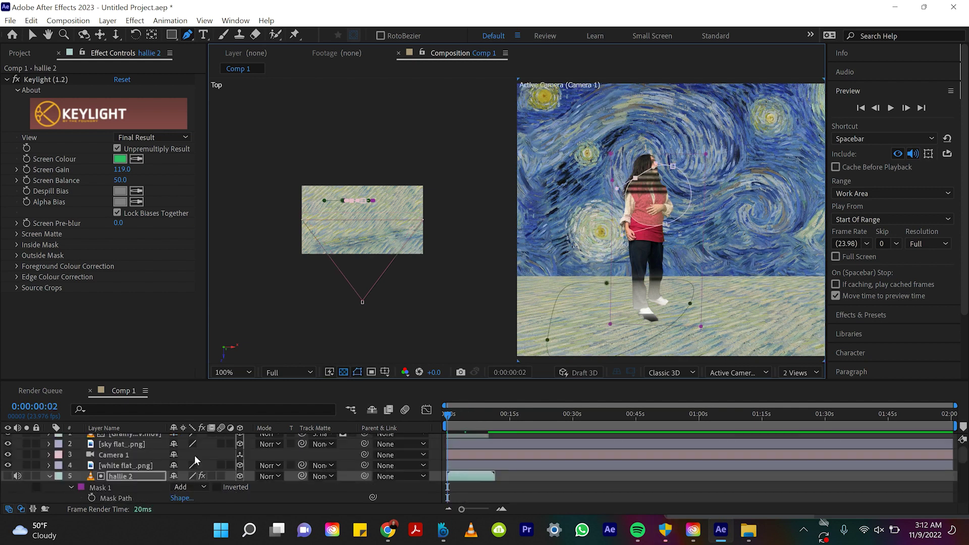
scroll(195, 455, down, 2)
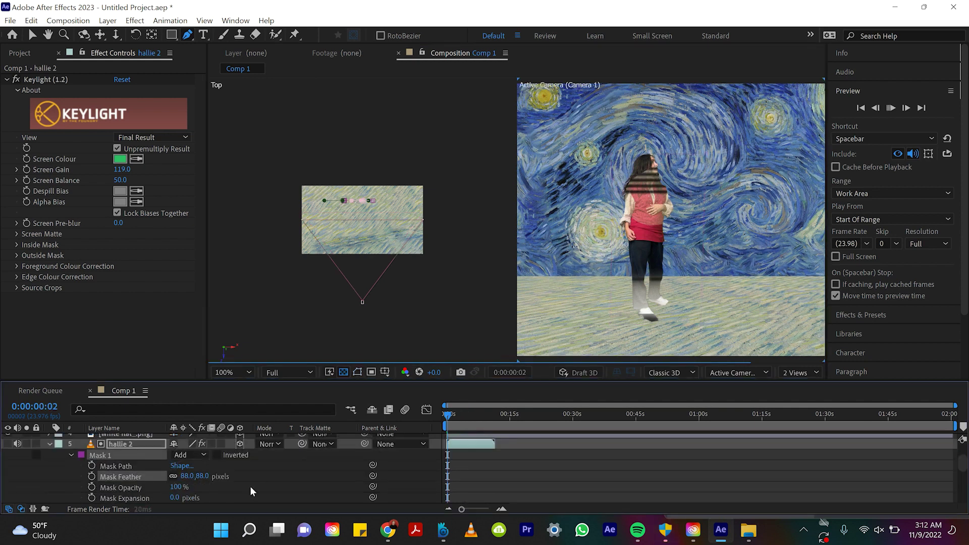
key(space)
scroll(274, 449, down, 3)
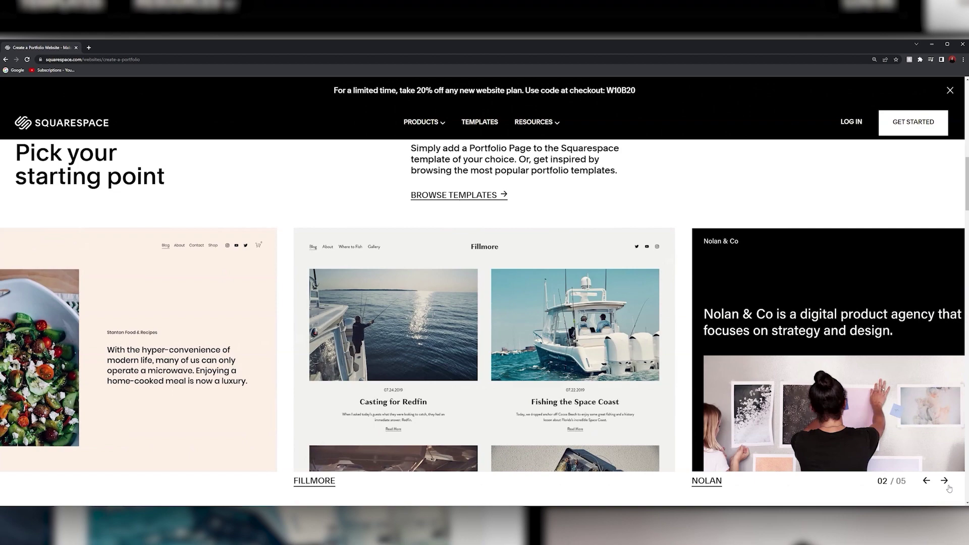
Advance the Pick your starting point template carousel to the next design.
click(945, 483)
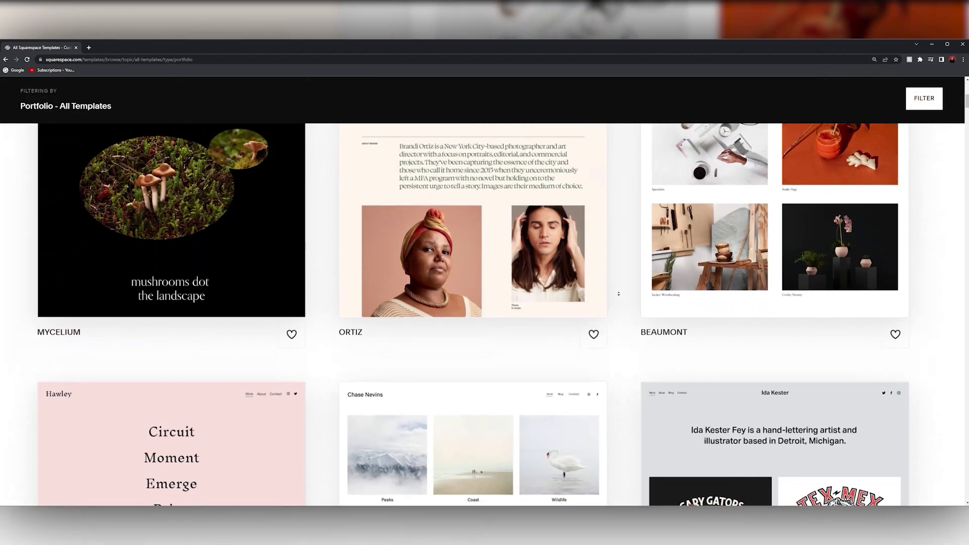